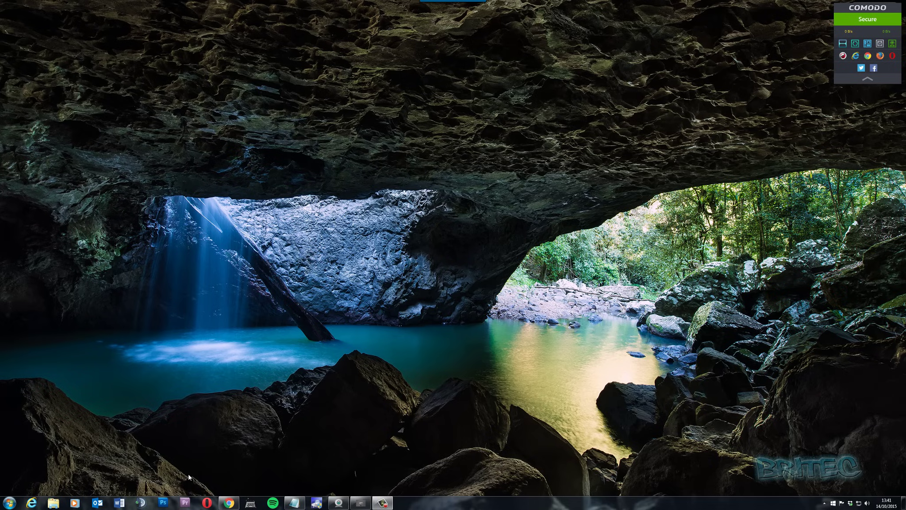
- Restore the Crystal Dew World download page and highlight the CrystalDiskInfo Portable w/o Ads column
left_click(228, 503)
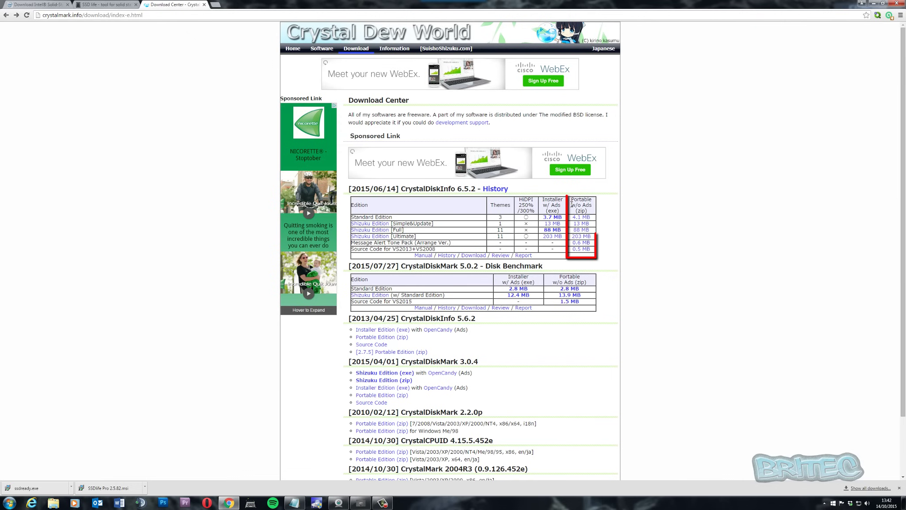
mouse_move(570, 205)
left_mouse_down()
mouse_move(596, 207)
mouse_move(549, 206)
mouse_move(565, 211)
left_mouse_up()
left_click(541, 200)
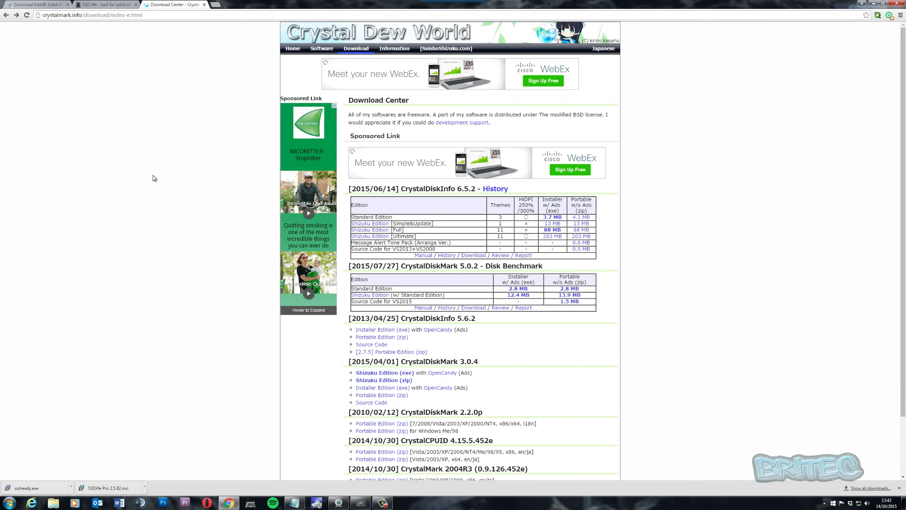
- Look over the Intel SSD Toolbox and SSD Life pages, then minimize Chrome to the desktop
left_click(17, 4)
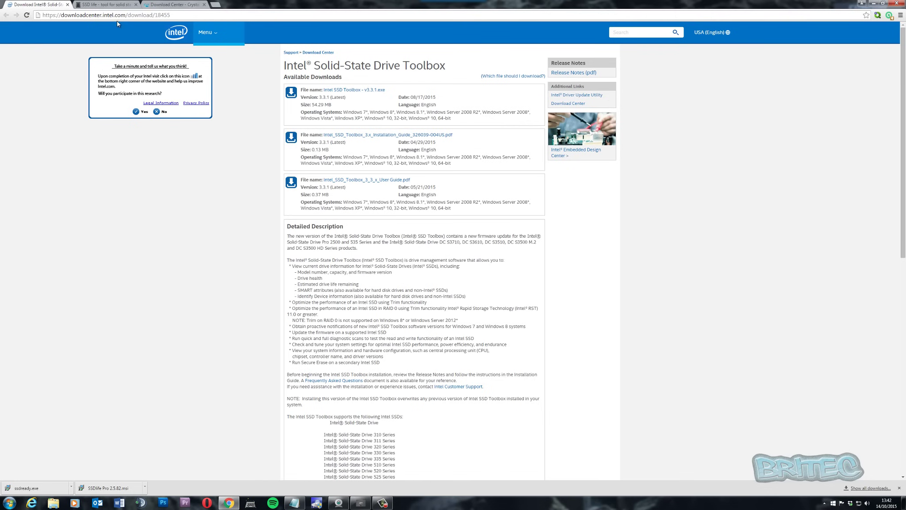
left_click(106, 5)
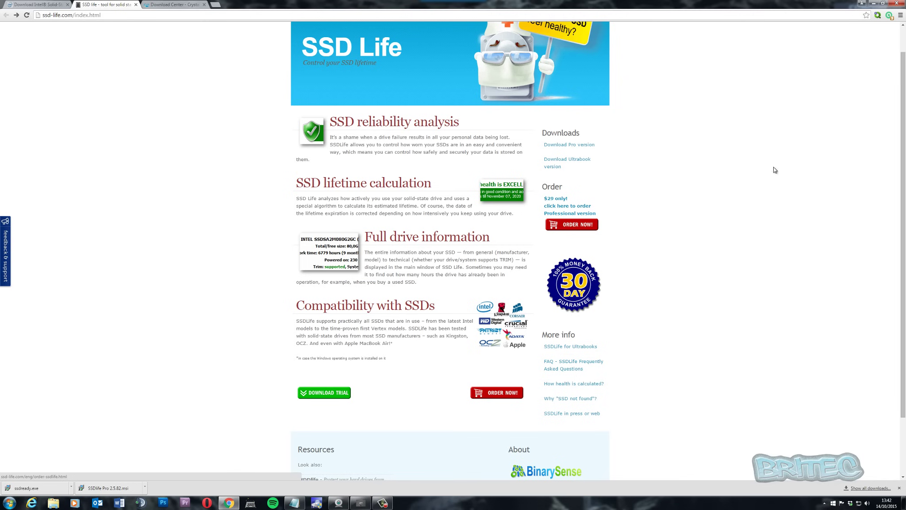
left_click(874, 5)
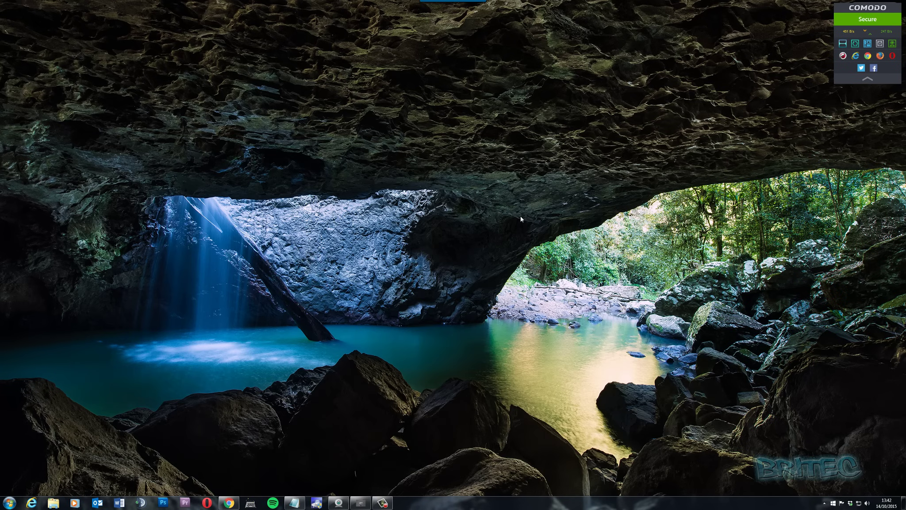
- Launch CrystalDiskInfo 6.5.2 and check the ST2000DX001 drive reading Good at 32 °C
left_click(317, 504)
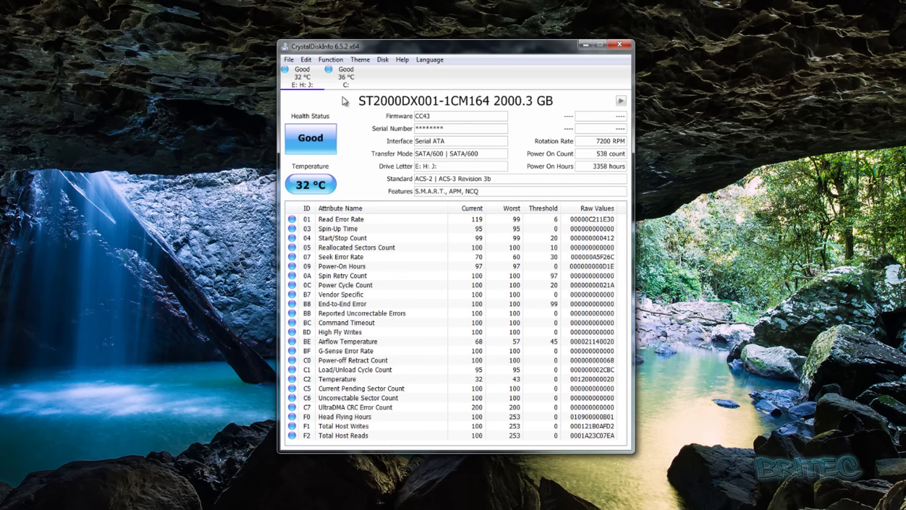
left_click(331, 60)
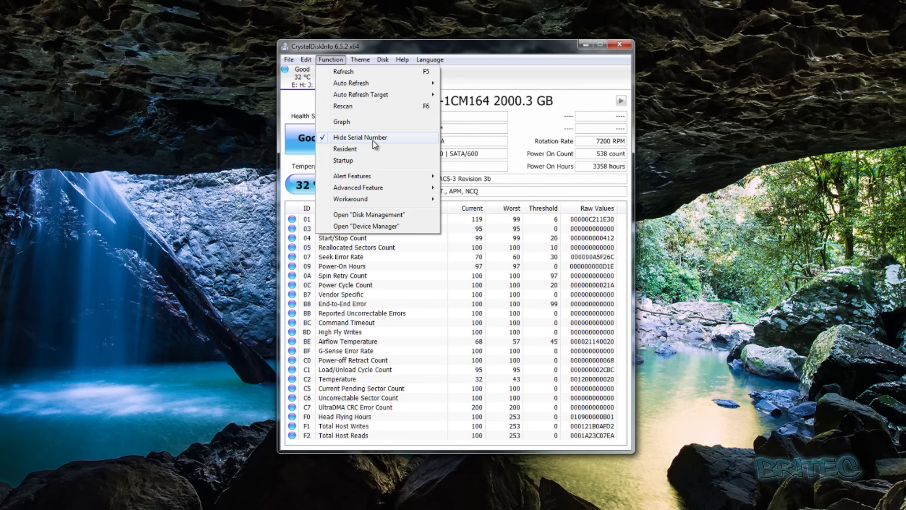
left_click(458, 129)
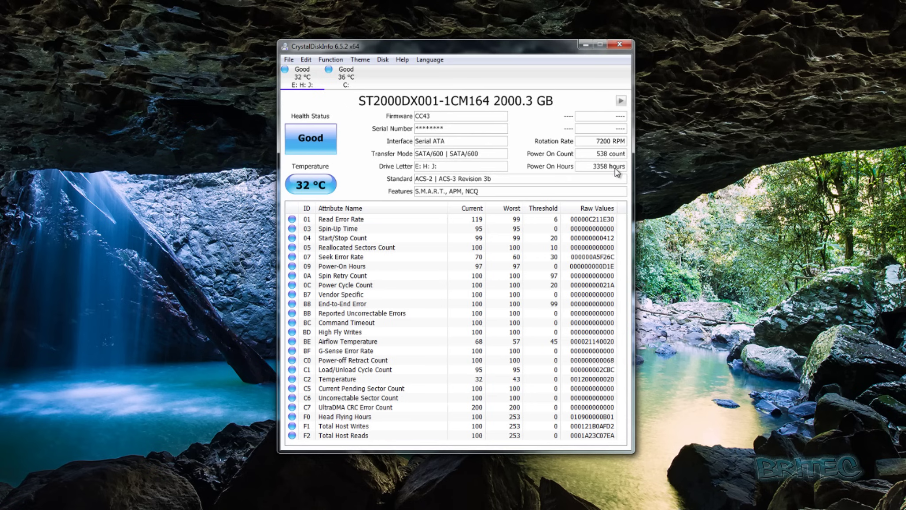
- Select (2) Samsung SSD 840 EVO 250GB from the Disk menu to see its Good 100 % health
mouse_move(588, 167)
left_click(383, 60)
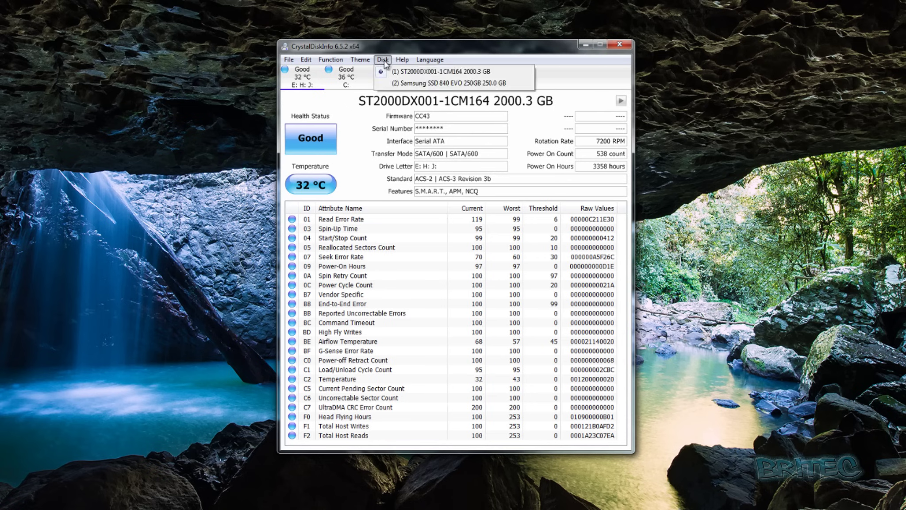
left_click(437, 83)
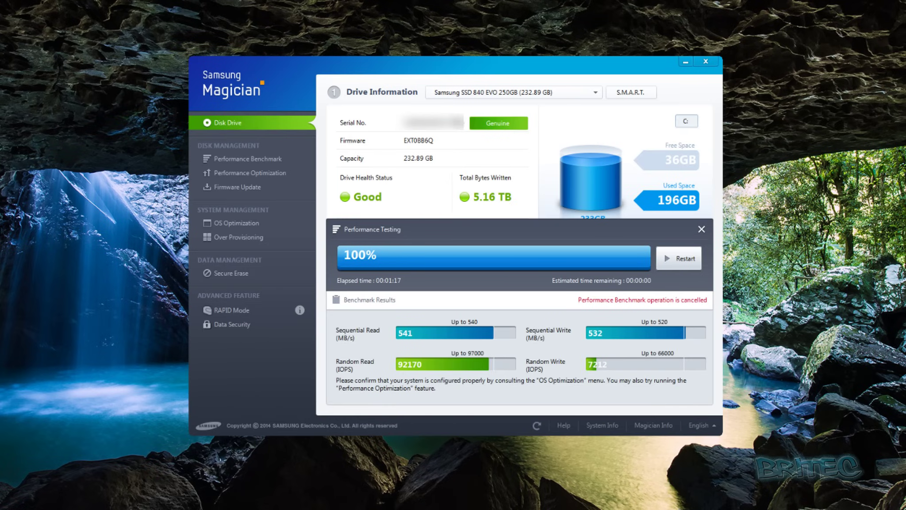
- Keep the Samsung SSD 840 EVO selected and open its S.M.A.R.T. attribute table
left_click(597, 94)
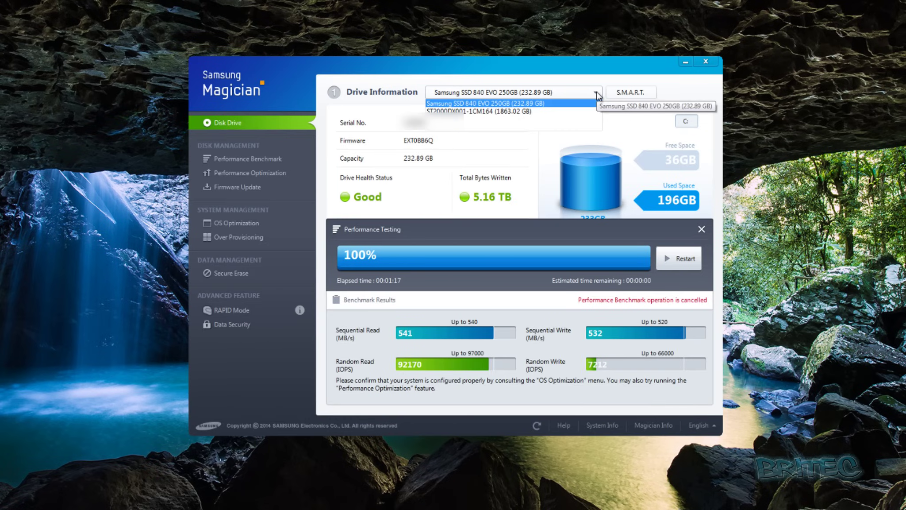
left_click(594, 93)
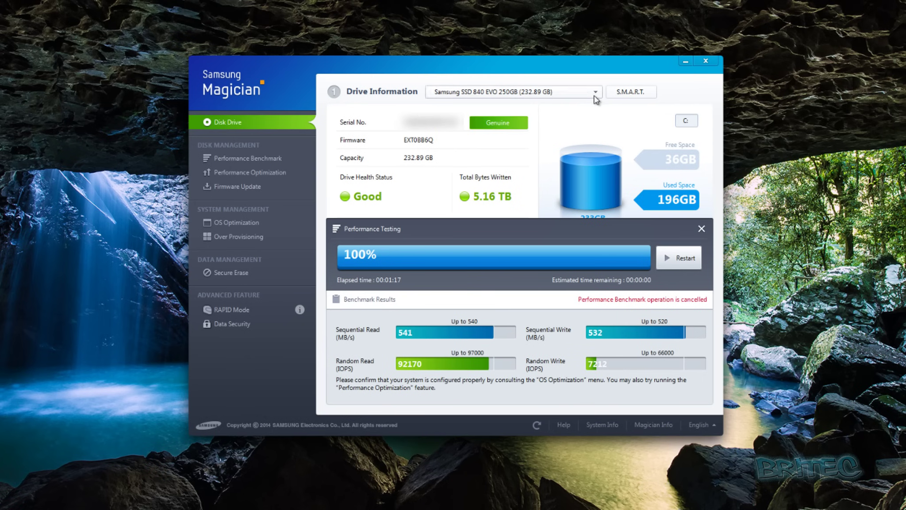
left_click(624, 93)
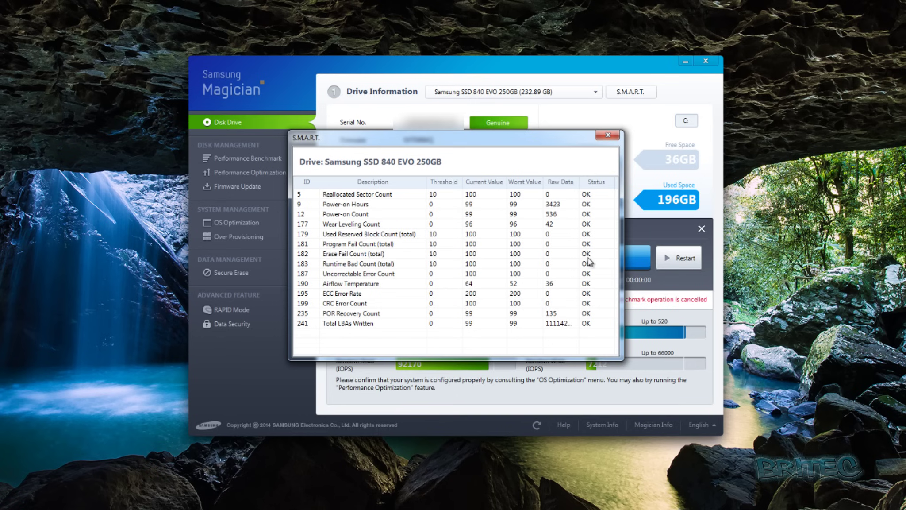
- Close the S.M.A.R.T. window to return to the 840 EVO's drive information
left_click(607, 135)
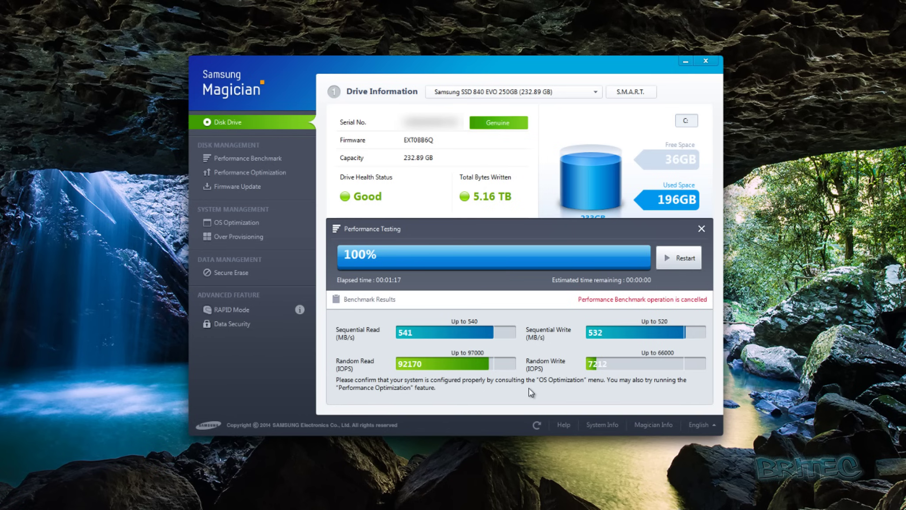
- Open Performance Benchmark to see the 541 MB/s read and 532 MB/s write results
left_click(229, 158)
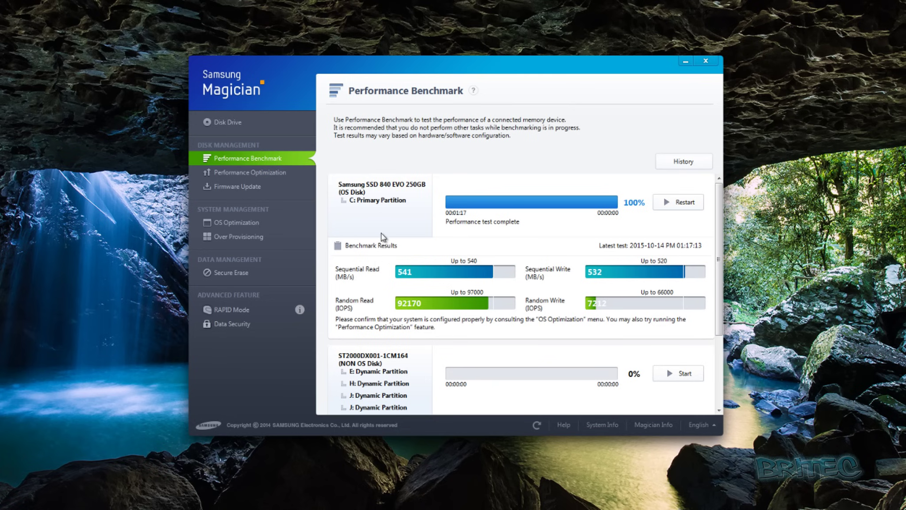
- Glance at Performance Optimization, then confirm Firmware Update shows latest firmware EXT0BB6Q
left_click(243, 173)
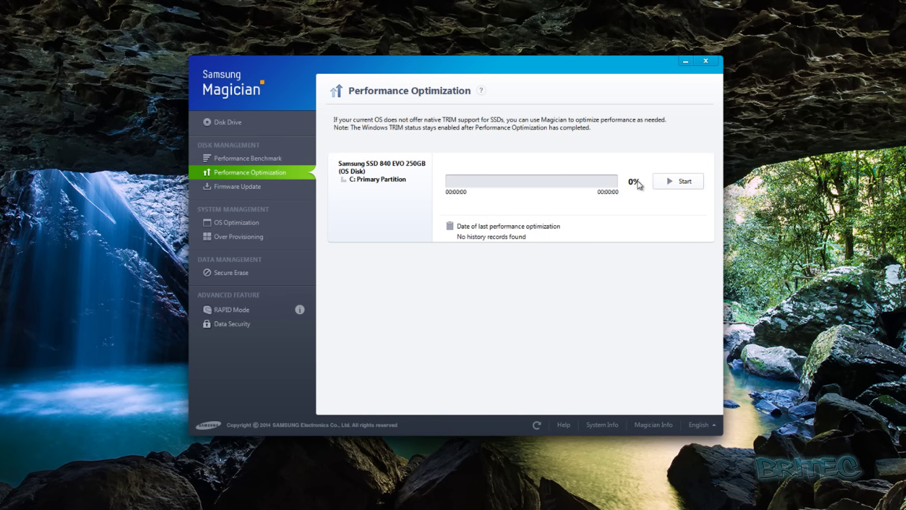
left_click(256, 190)
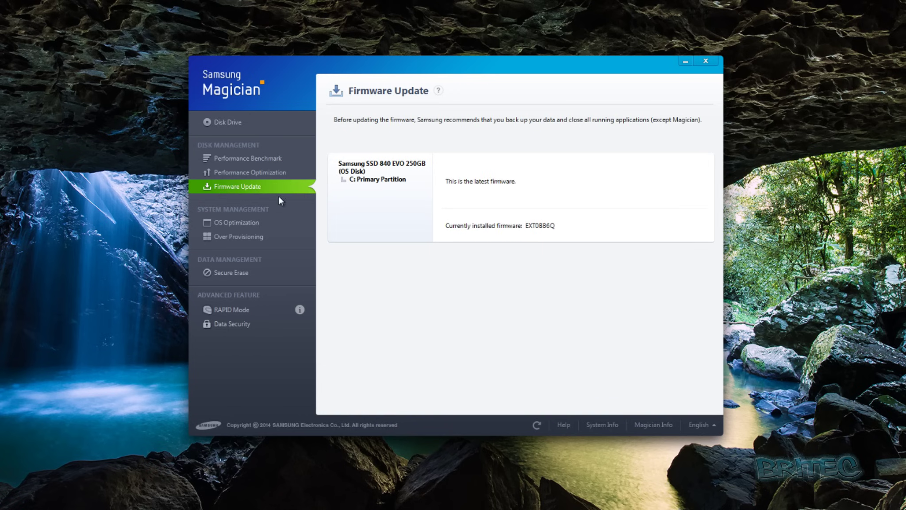
- Review the OS Optimization services list and compare the Maximum Reliability, Capacity and Performance profiles
left_click(220, 221)
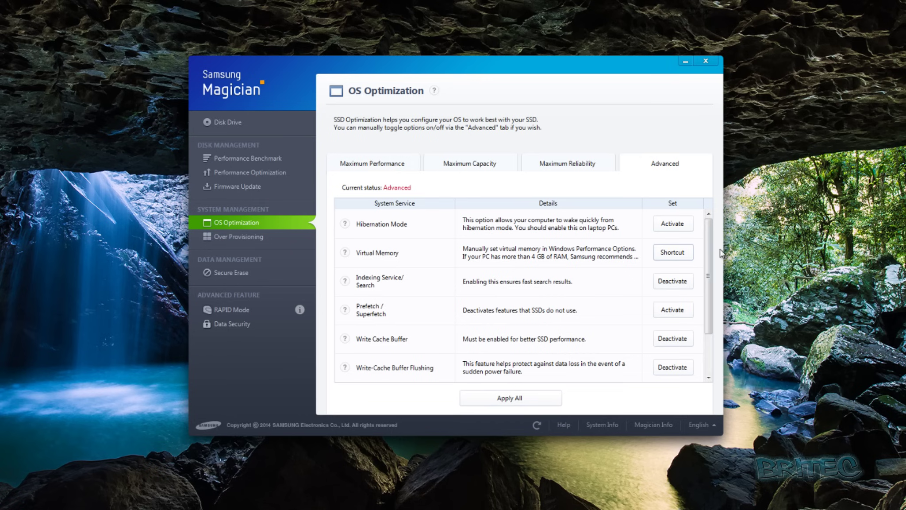
scroll(710, 245, "down", 2)
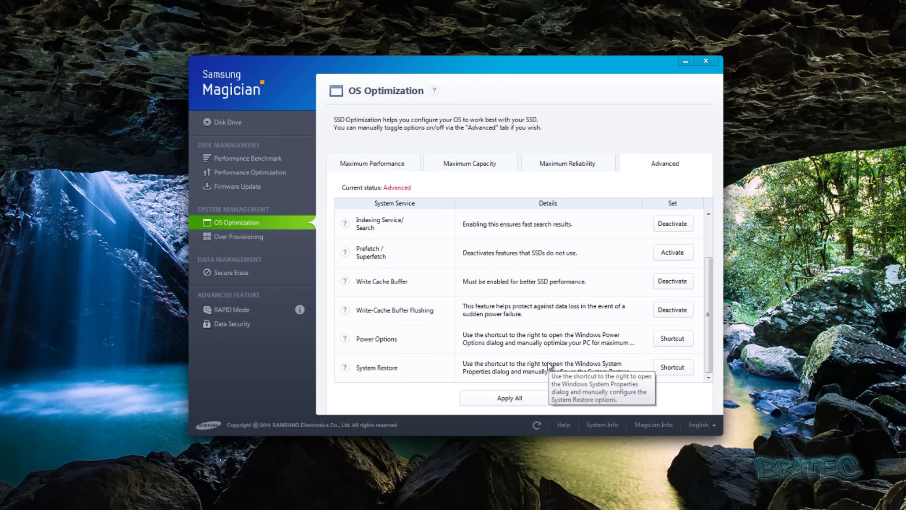
scroll(708, 275, "up", 2)
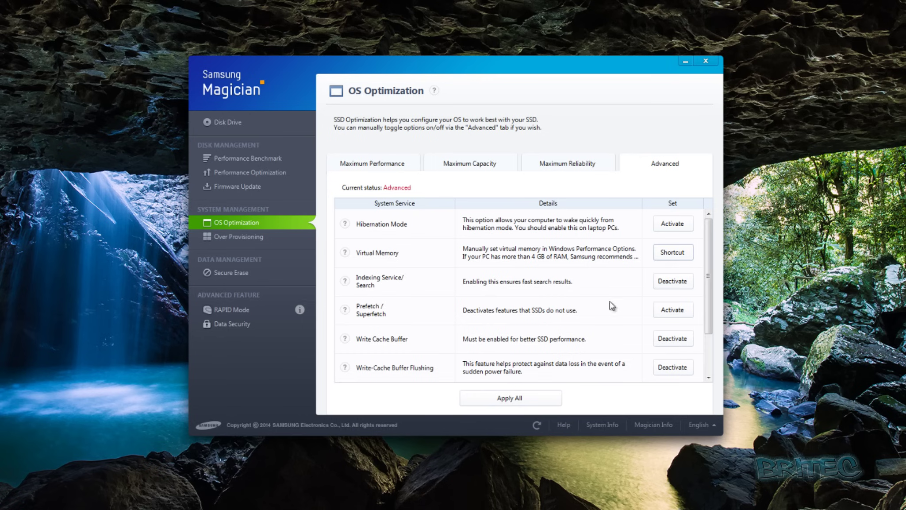
left_click(562, 172)
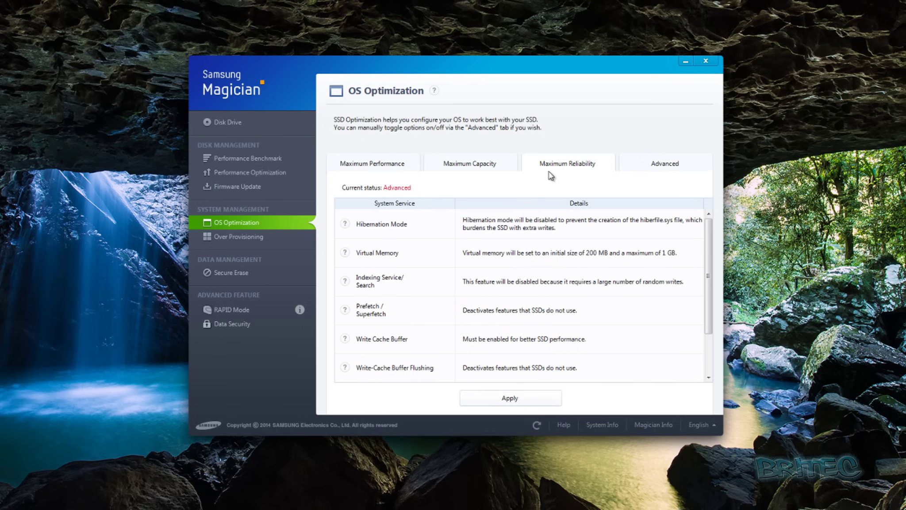
left_click(475, 171)
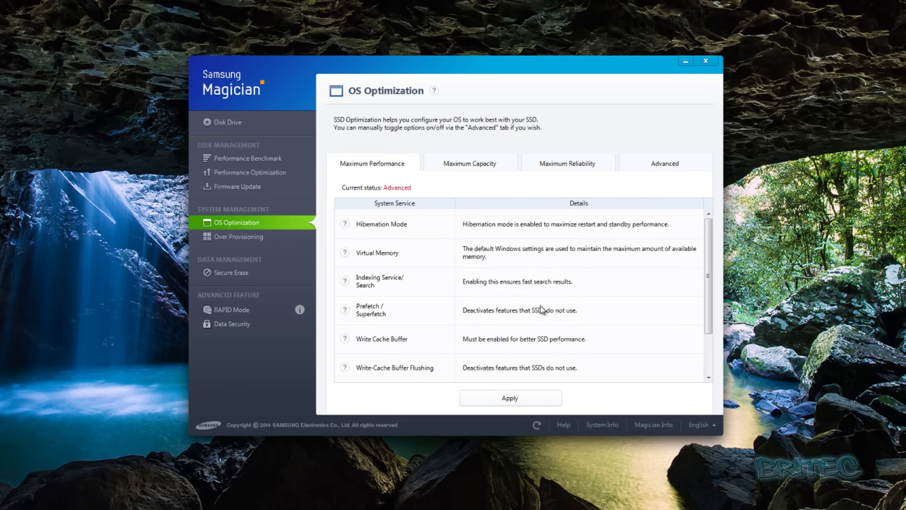
scroll(543, 312, "down", 2)
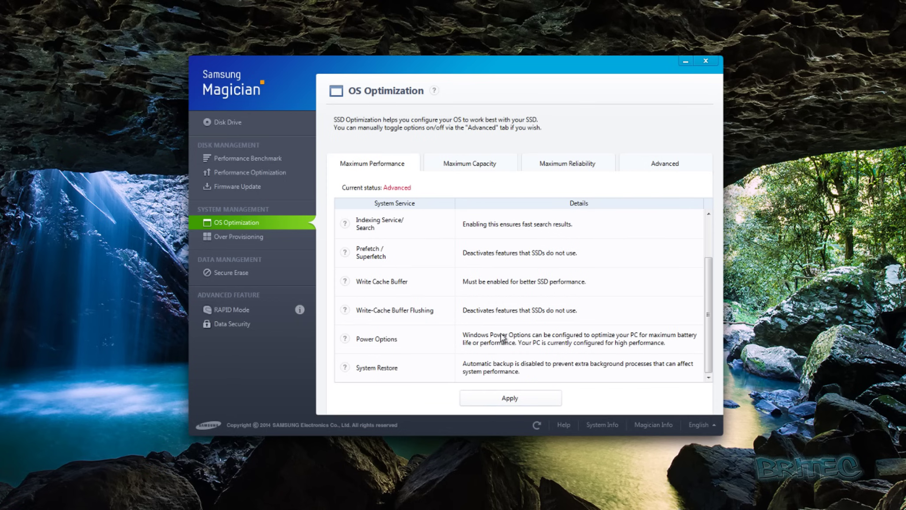
- Check over-provisioning for drive C, then compare Secure Erase's bootable USB and CD/DVD options
left_click(248, 239)
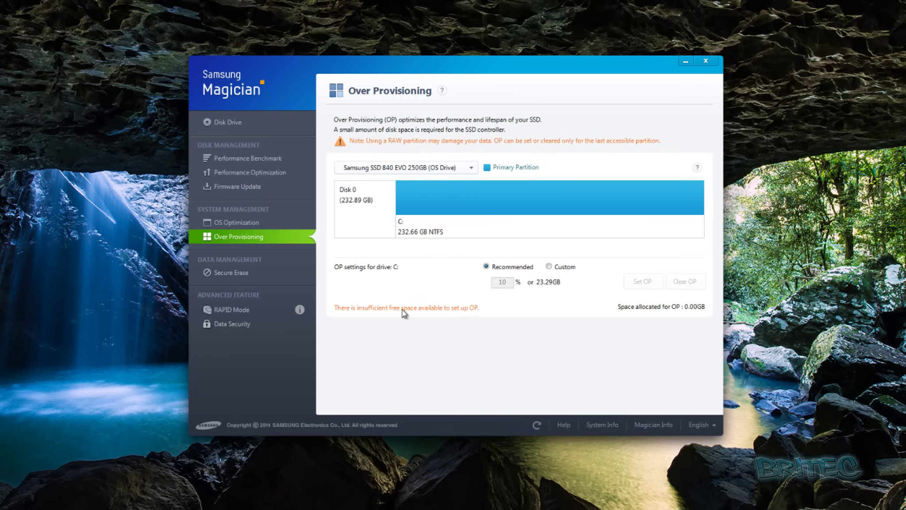
left_click(232, 272)
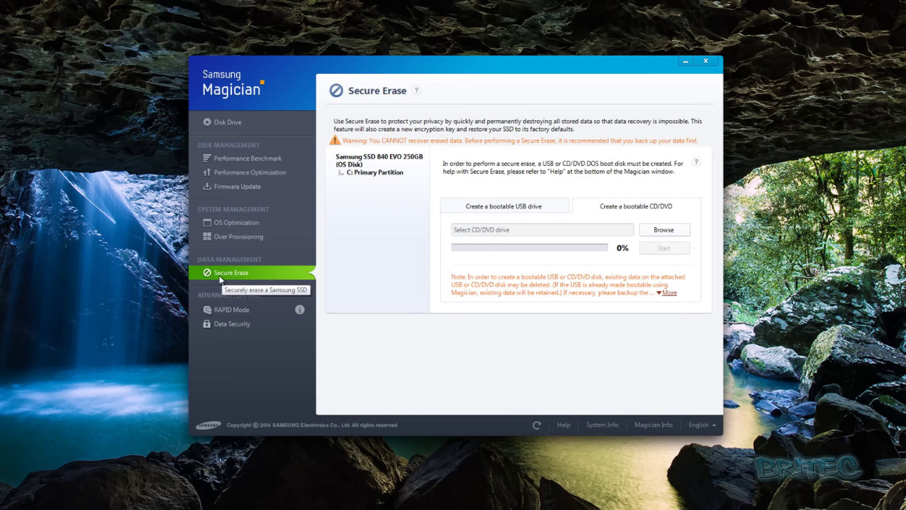
left_click(512, 206)
left_click(637, 207)
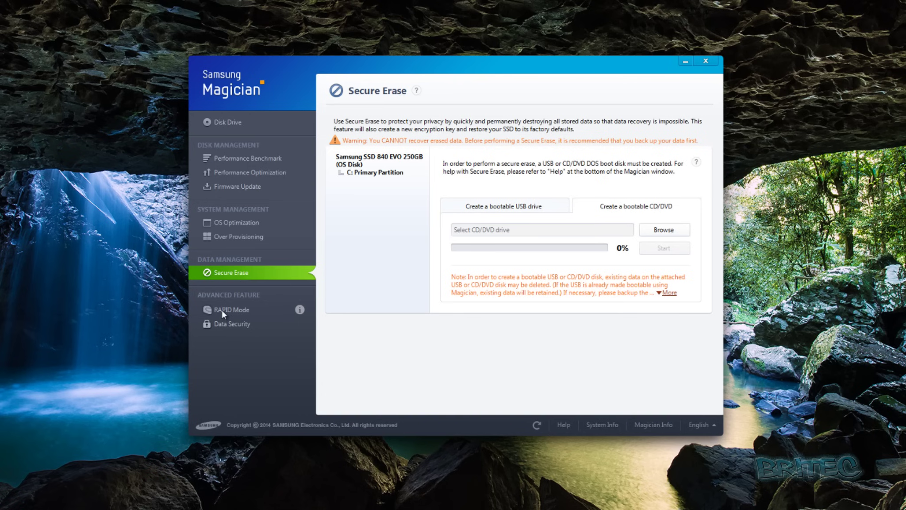
- Check RAPID mode's status and requirements, then view the Class 0, TCG Opal and Encrypted Drive security modes
left_click(210, 311)
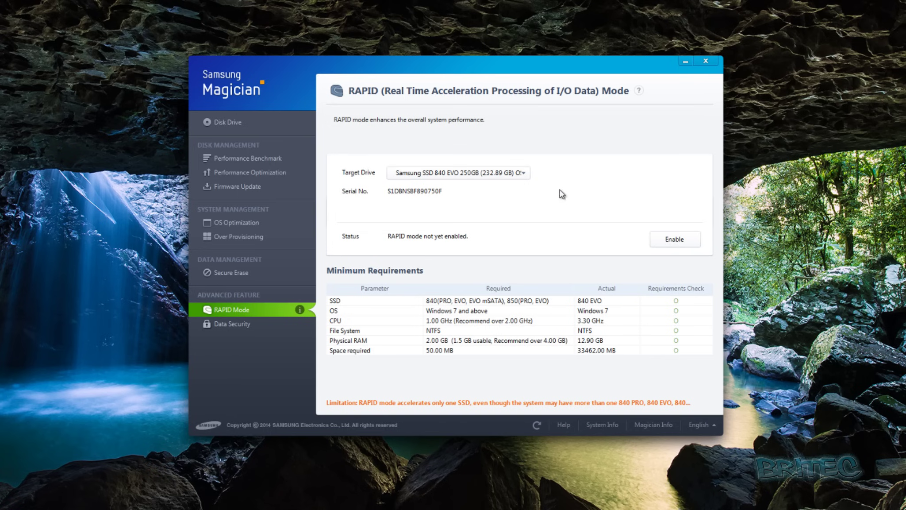
left_click(222, 324)
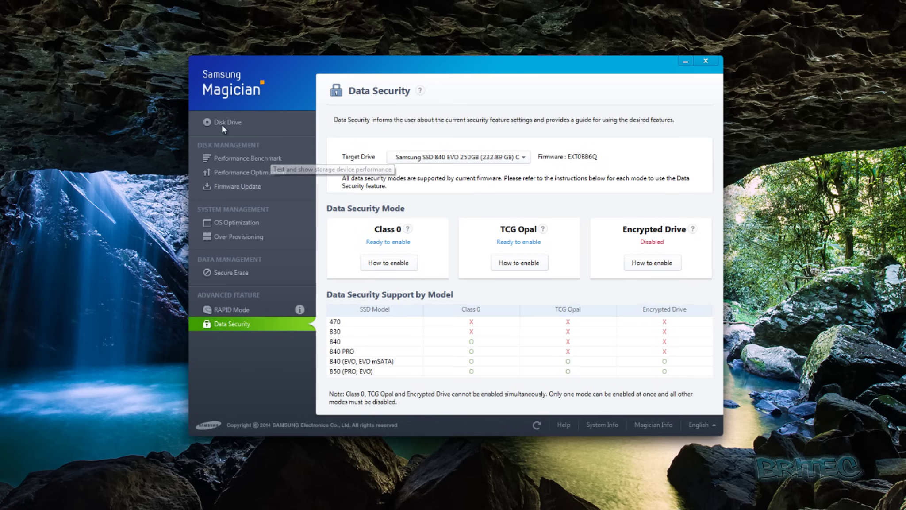
- Close the Samsung Magician window to return to the Britec forum page in Chrome
left_click(706, 61)
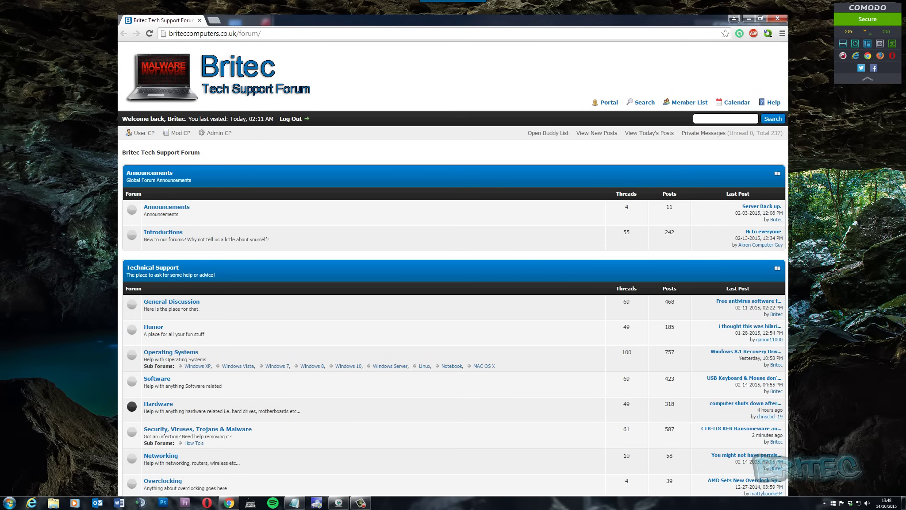
- Show the bare Windows desktop with Windows+D, hiding the Chrome forum window
key("super+d")
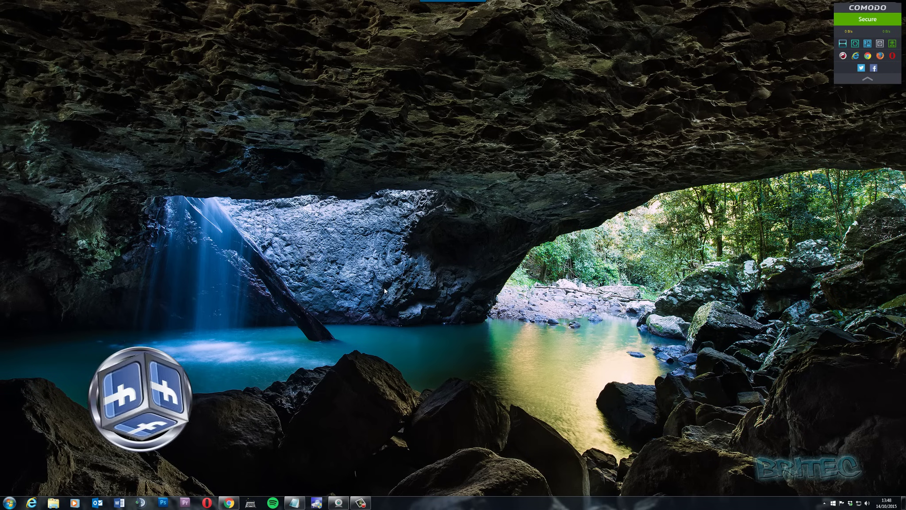